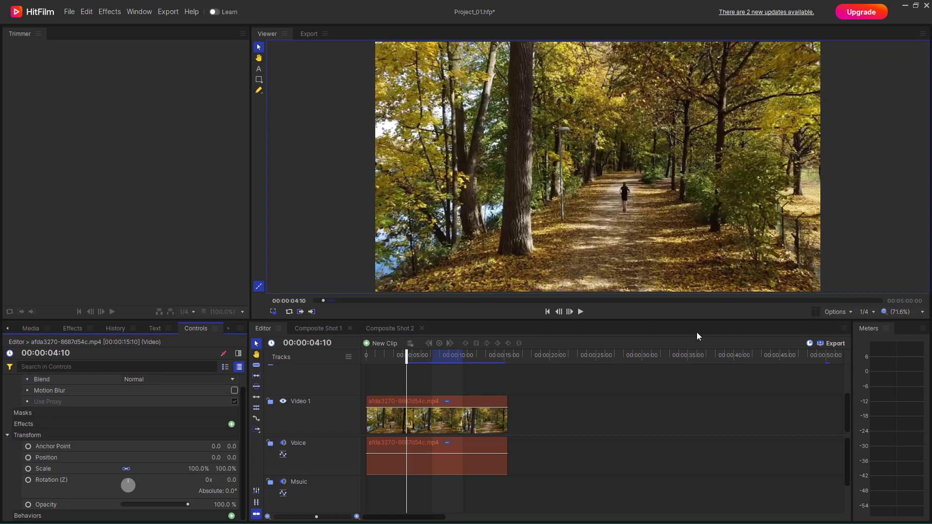
- Add the Custom Light Flares effect to the forest path clip on the Video 1 track
click(447, 424)
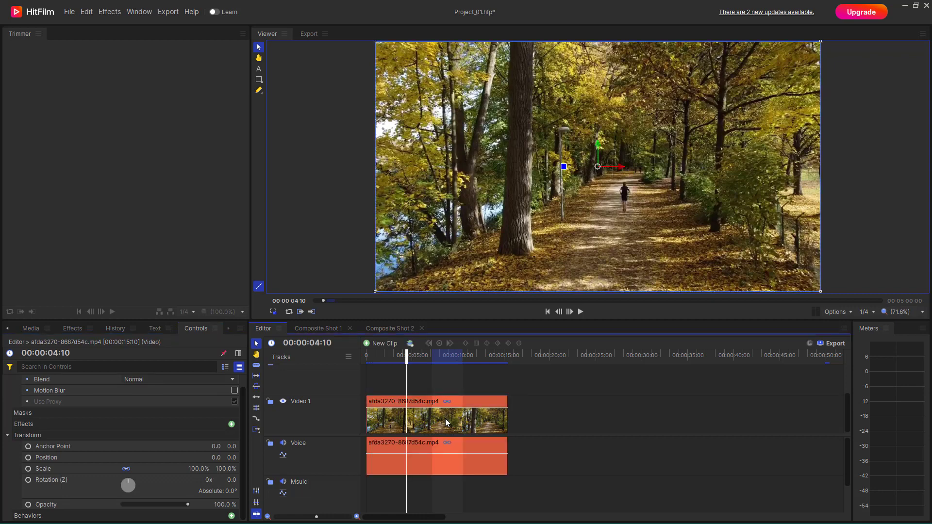
click(72, 329)
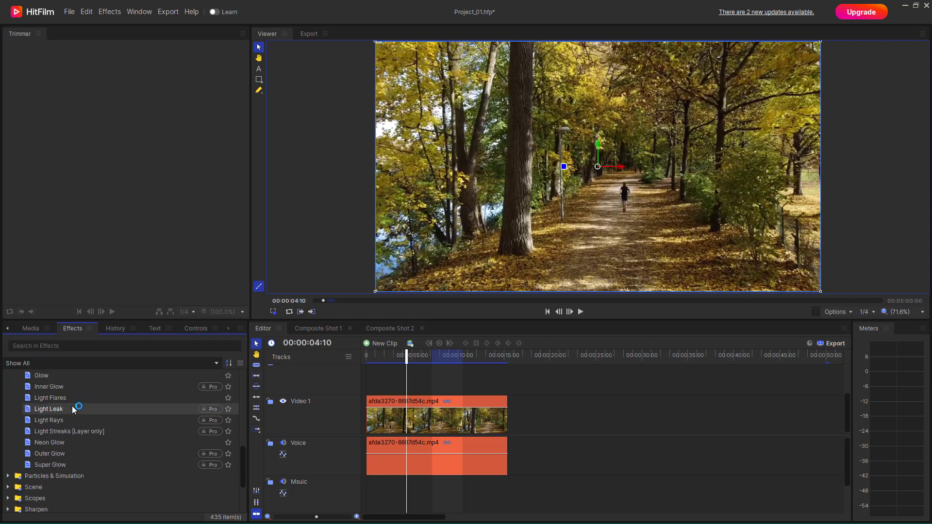
click(40, 418)
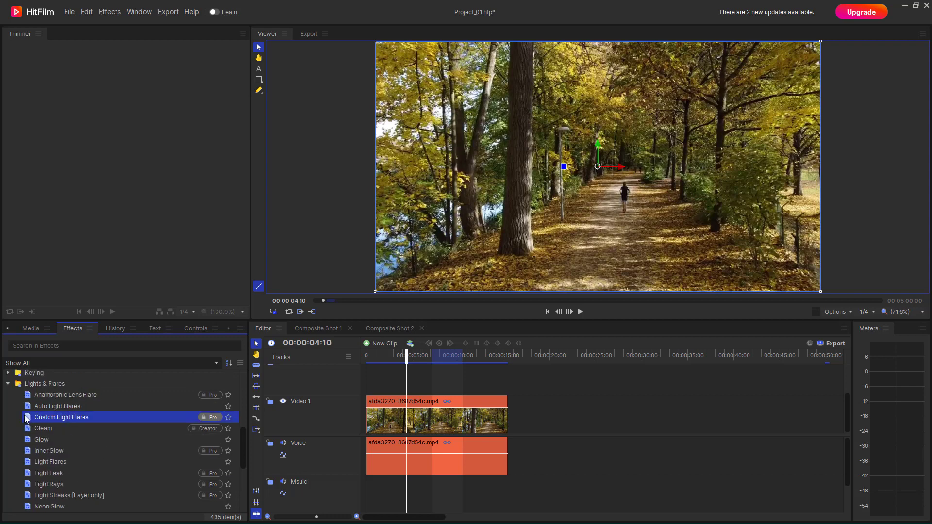
drag(310, 469, 408, 423)
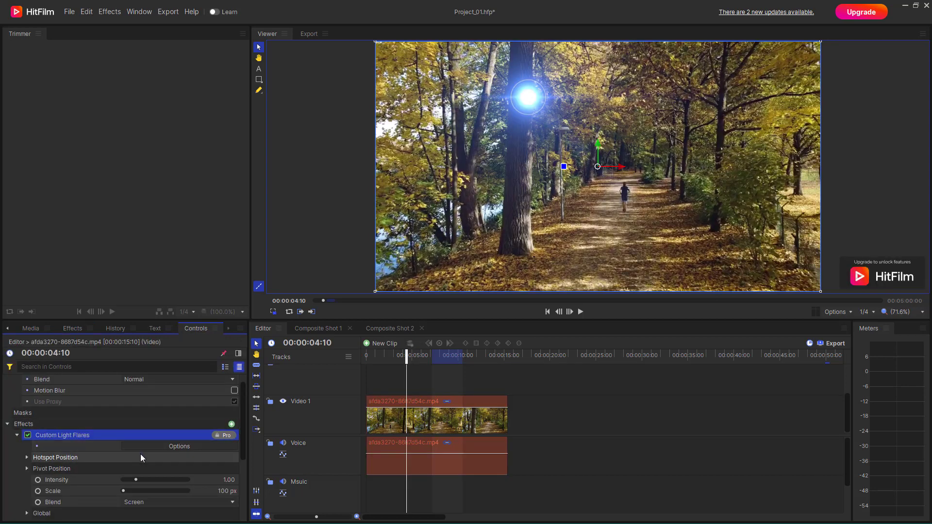
- Browse the light flare presets in the effect's options and choose the Aeon preset
scroll(170, 452, down, 3)
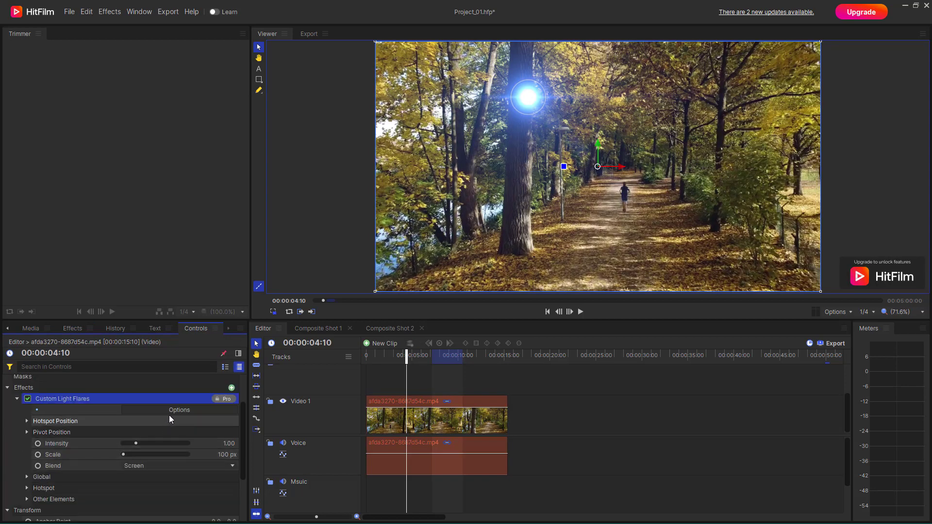
click(189, 411)
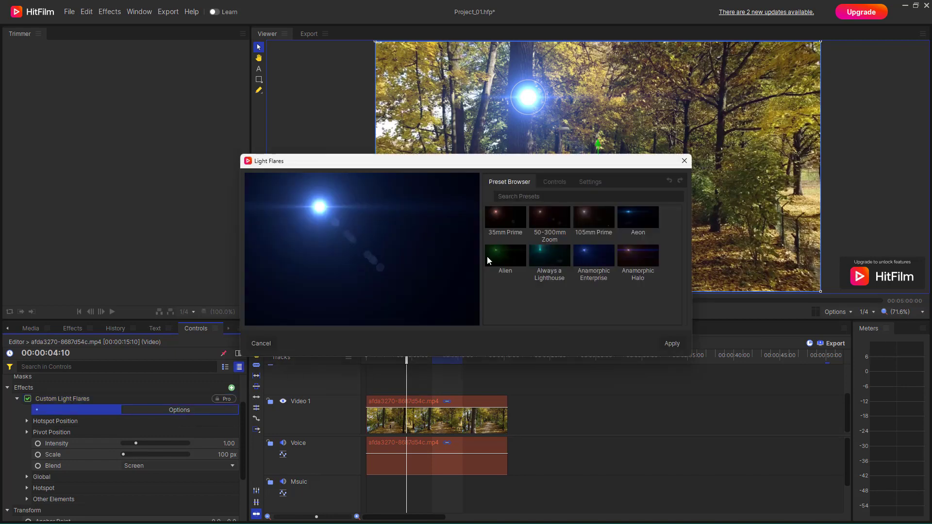
click(610, 255)
scroll(599, 286, down, 5)
click(598, 285)
click(642, 238)
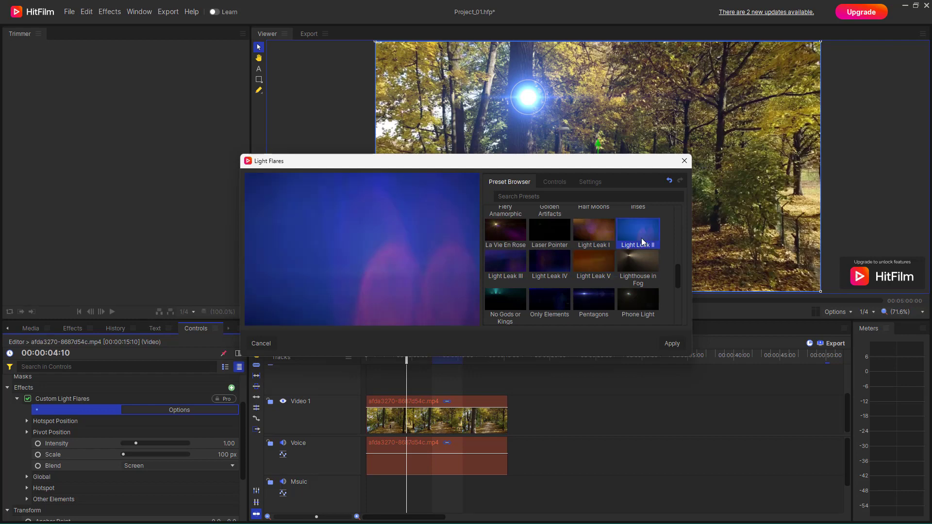
scroll(593, 254, up, 5)
click(594, 223)
click(641, 219)
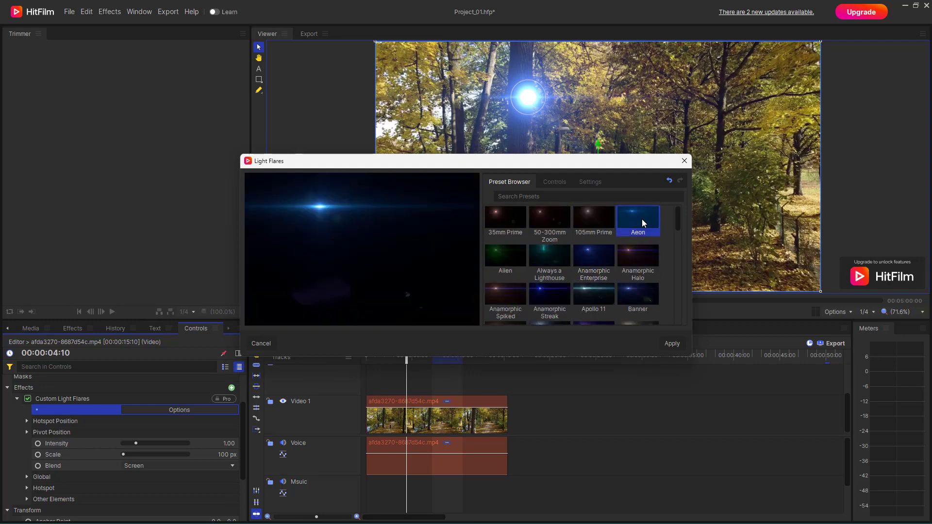
- Hide the Core Spot element of the Aeon flare
click(554, 182)
click(531, 221)
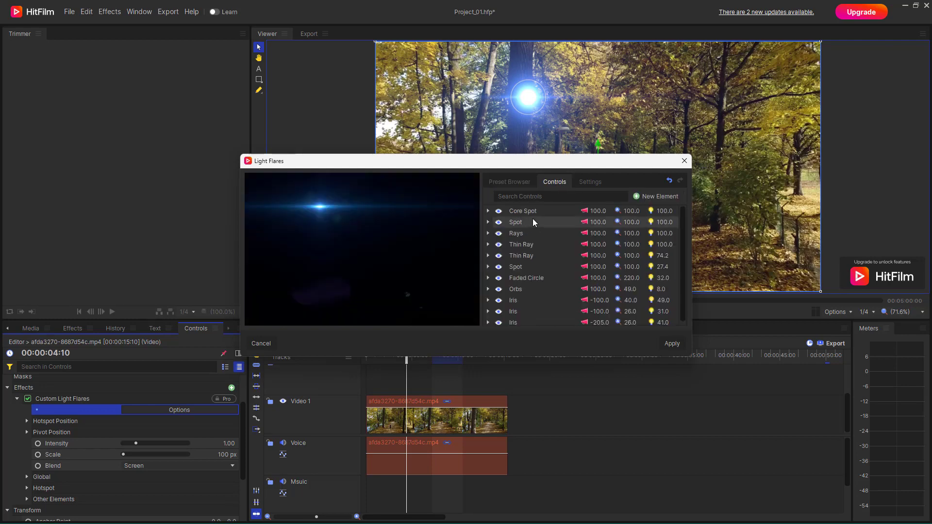
click(498, 212)
click(489, 211)
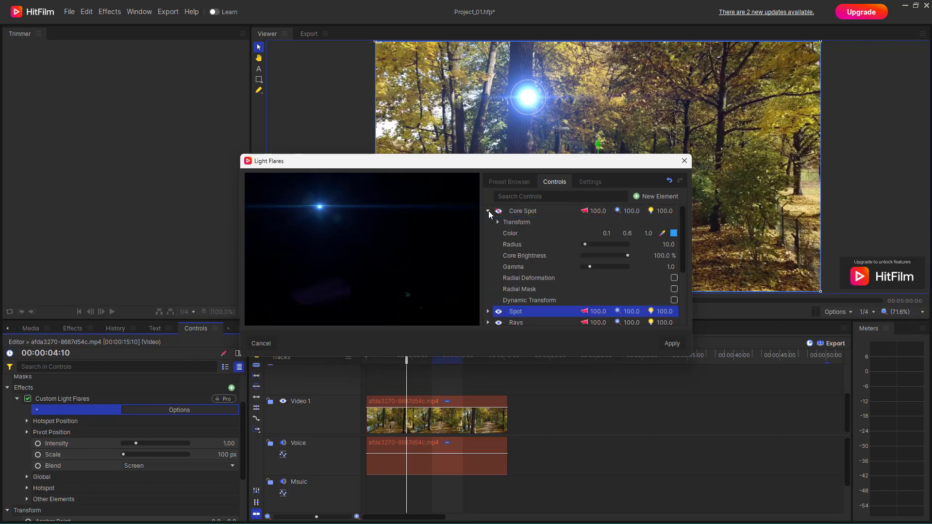
click(489, 212)
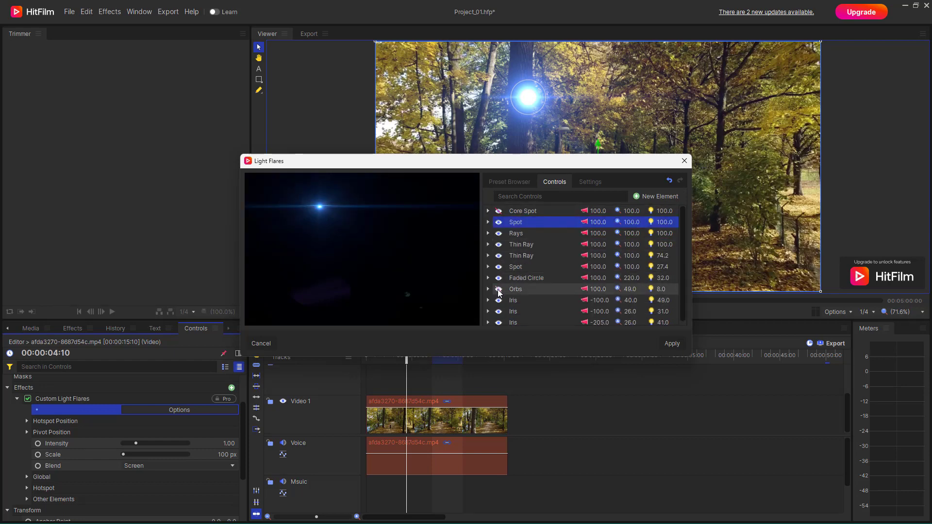
- Configure the flare preview with 103% brightness, 121 px flare size, green colour 2EEA41 and the background shown, and apply the flare setup
click(590, 182)
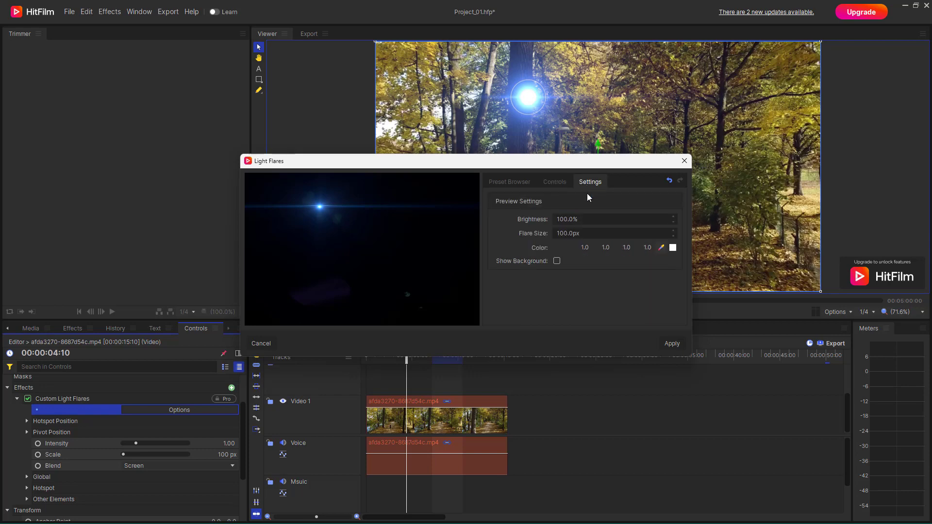
drag(640, 217, 614, 234)
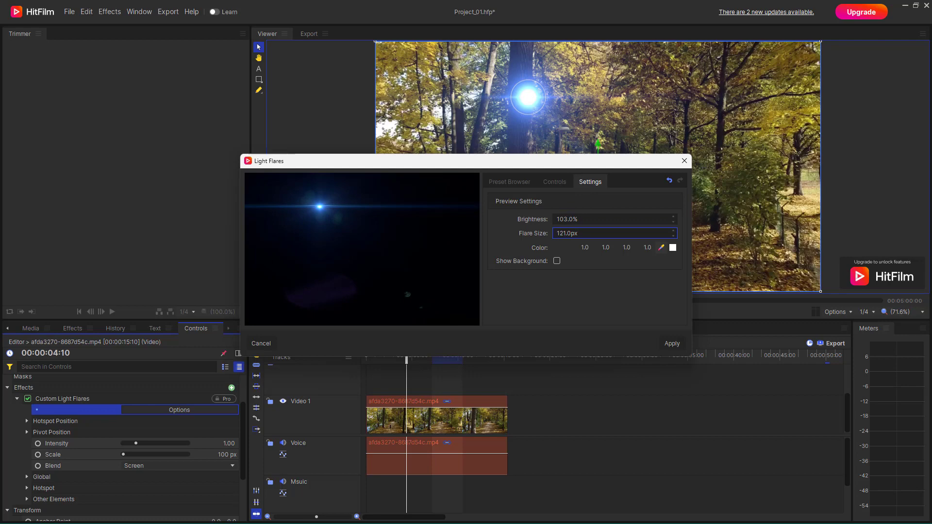
click(673, 249)
drag(471, 214, 490, 155)
click(492, 266)
click(507, 172)
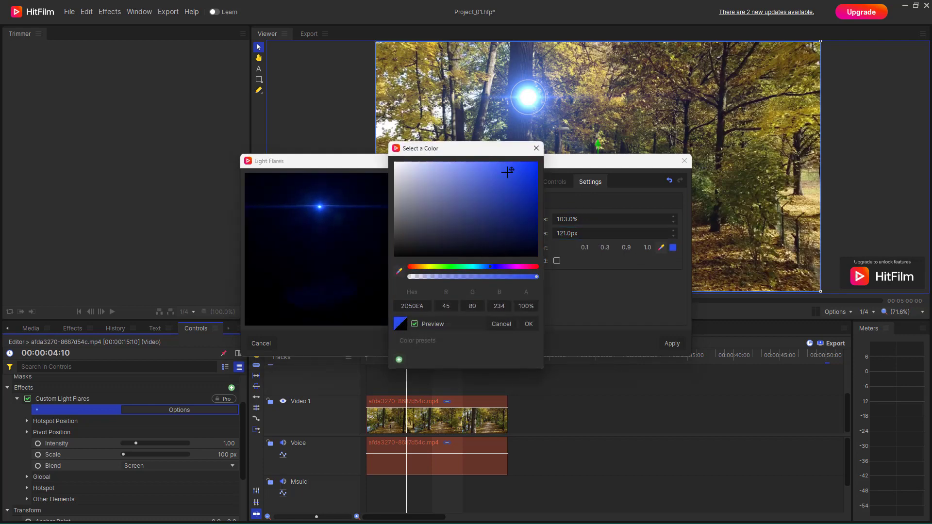
drag(465, 270, 454, 270)
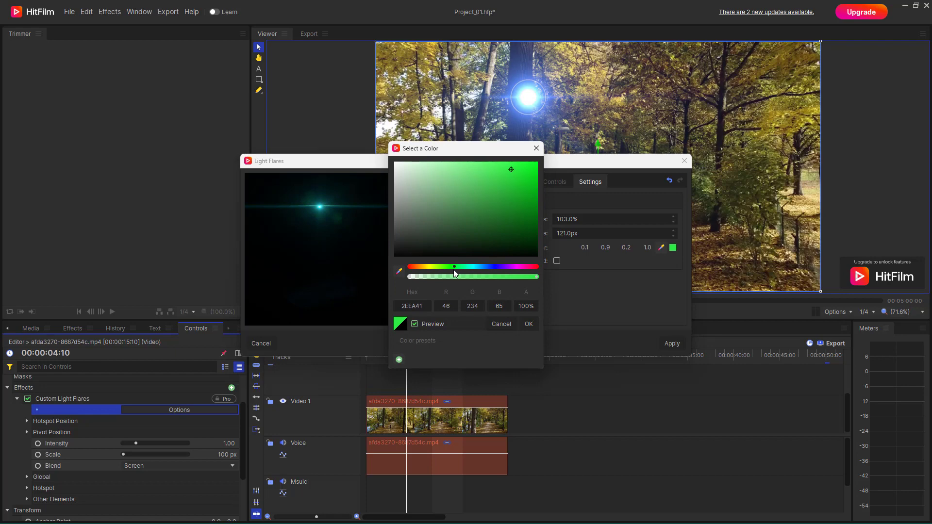
click(528, 324)
click(558, 261)
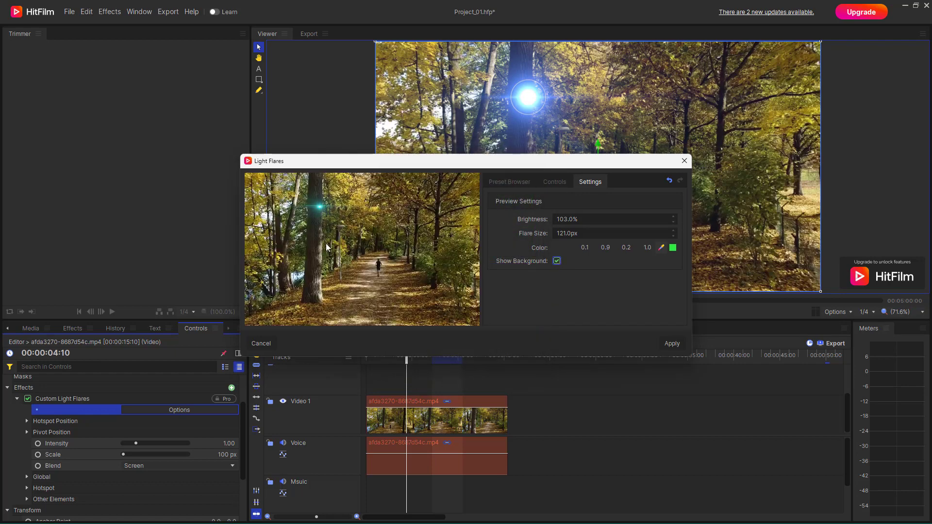
click(672, 344)
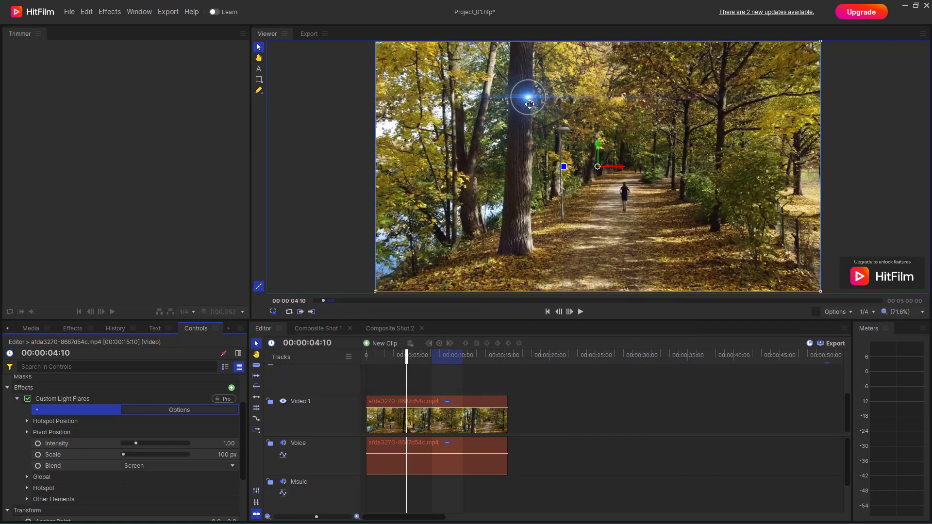
- Move the flare hotspot over the trees by the water, centred at -378, 179, and set its intensity to 5.00
drag(529, 103, 461, 113)
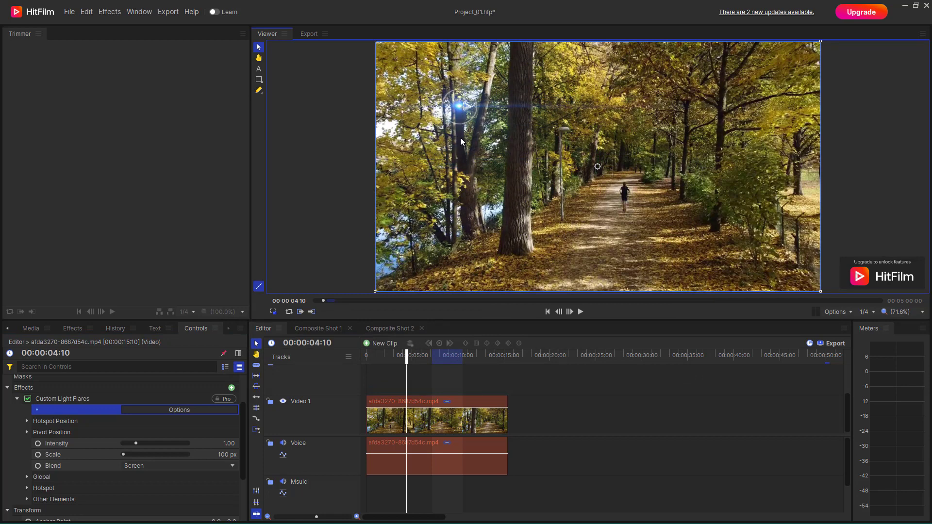
click(28, 421)
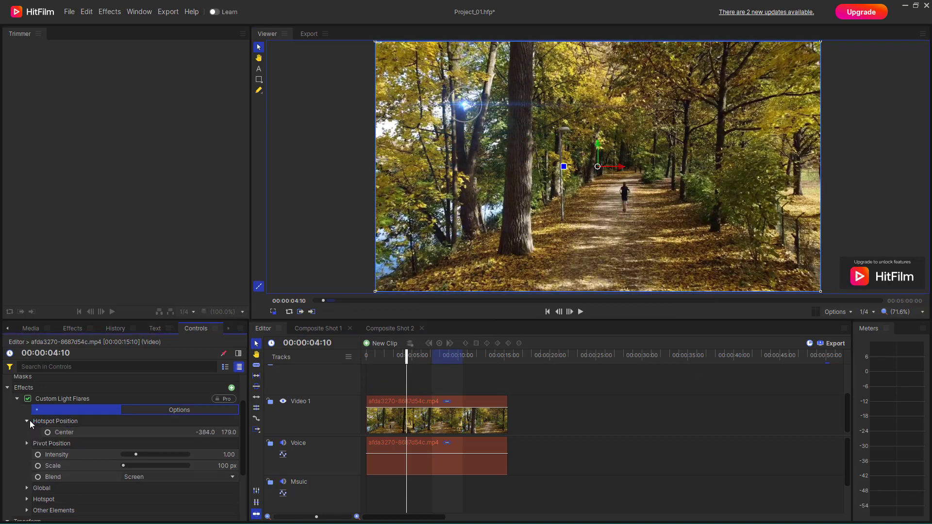
mouse_move(205, 432)
mouse_down()
mouse_move(194, 432)
mouse_move(208, 432)
mouse_up()
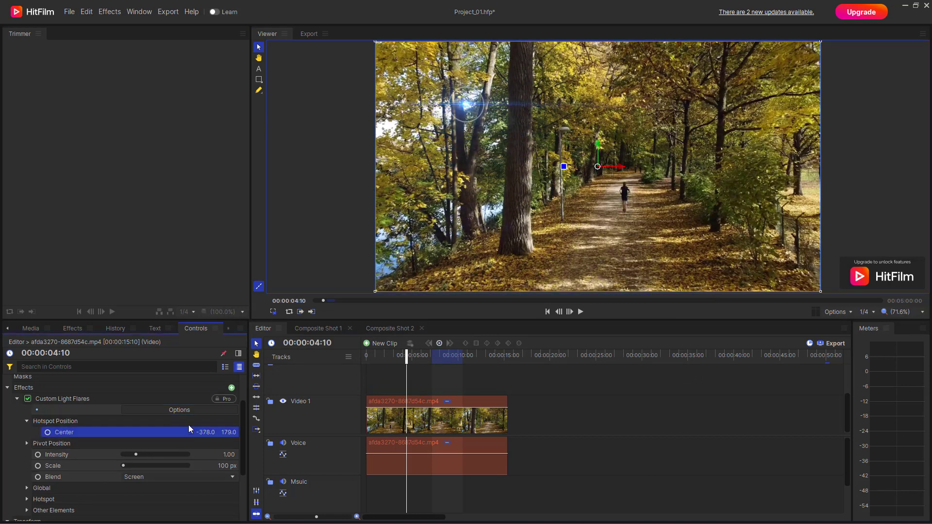
drag(138, 456, 200, 461)
mouse_move(128, 468)
mouse_down()
mouse_move(150, 465)
mouse_move(121, 463)
mouse_up()
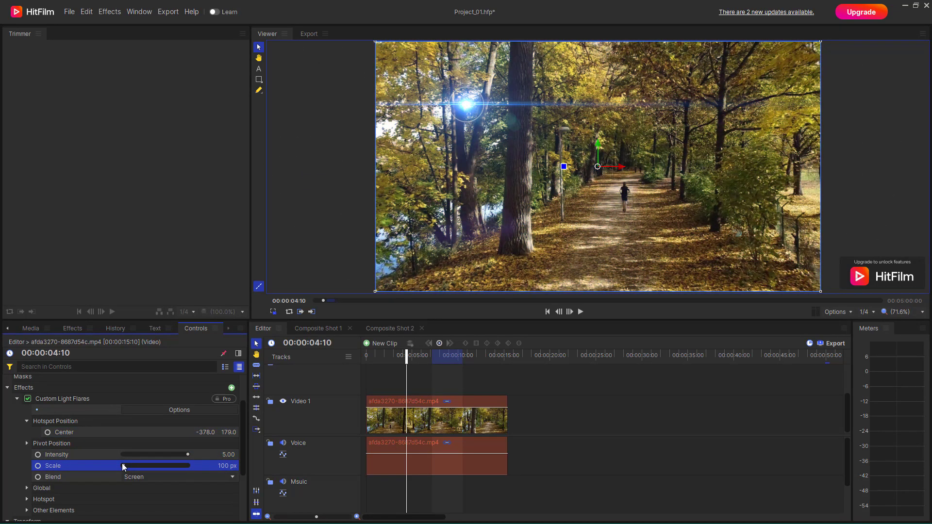
- Try the Exclusion and Add blend modes and a 5000 px scale on the flare, and set the blend back to Screen
click(162, 476)
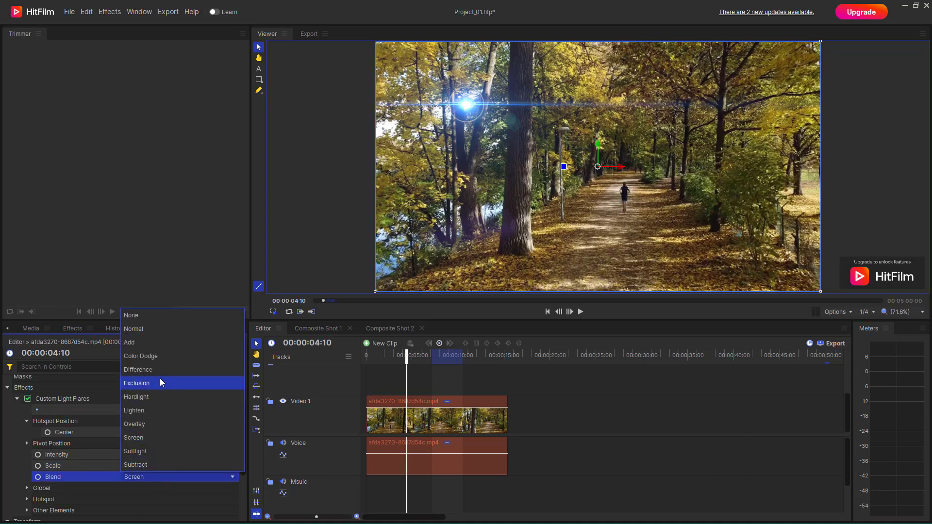
click(160, 383)
click(157, 475)
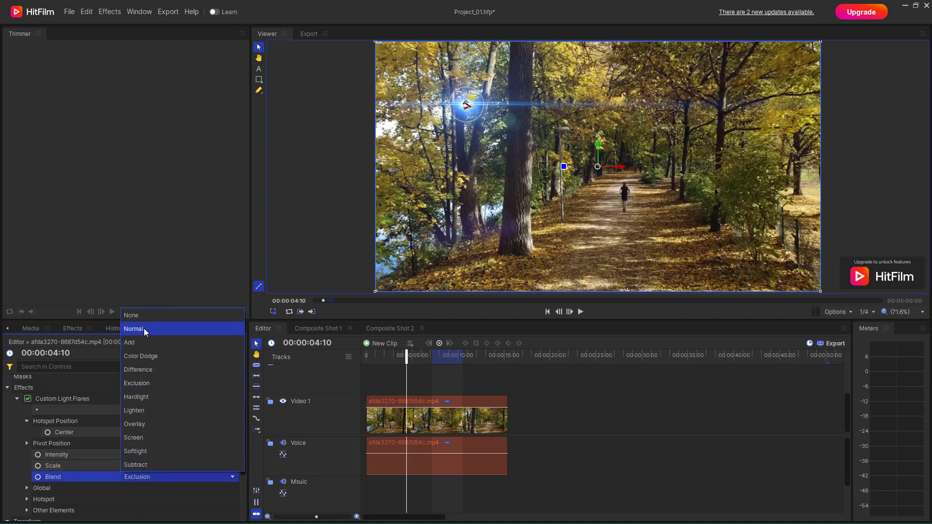
click(144, 339)
click(154, 467)
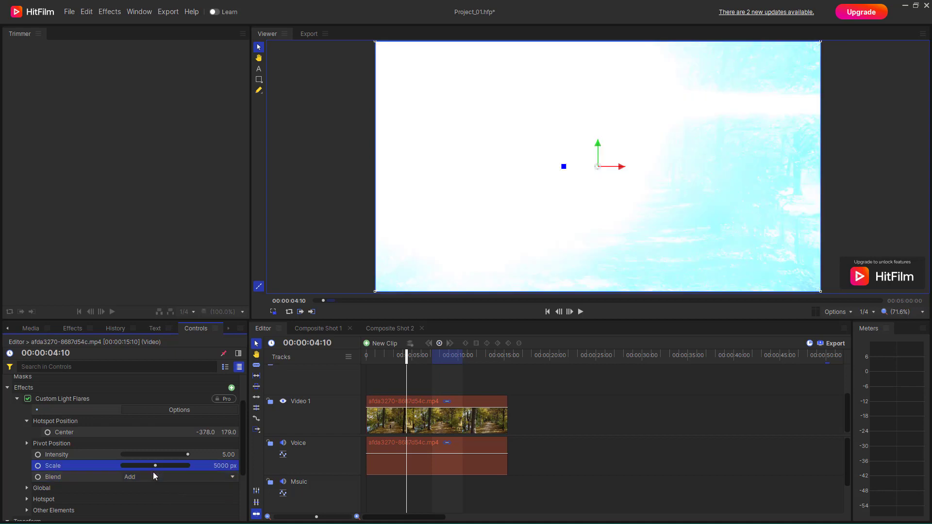
click(154, 475)
click(148, 437)
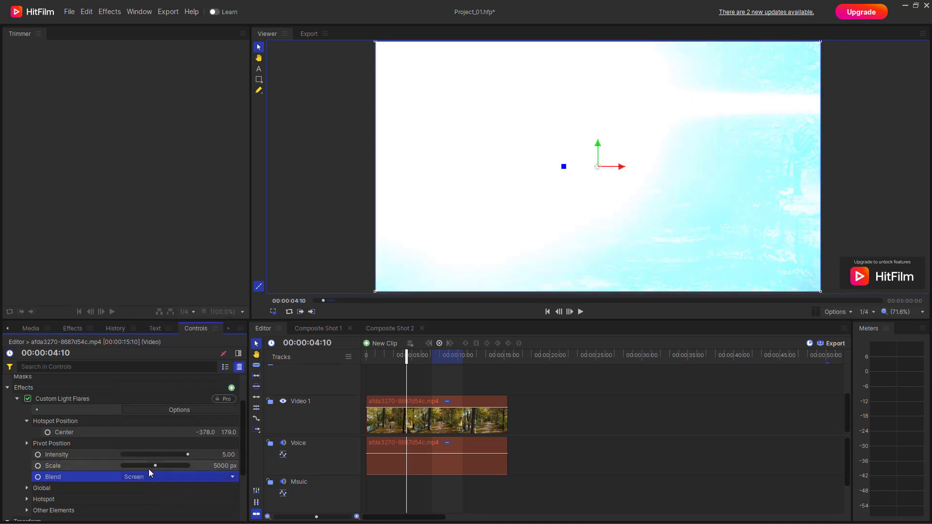
- Set the flare's scale to 200 px and its global colour to red #FF1212
drag(149, 469, 123, 468)
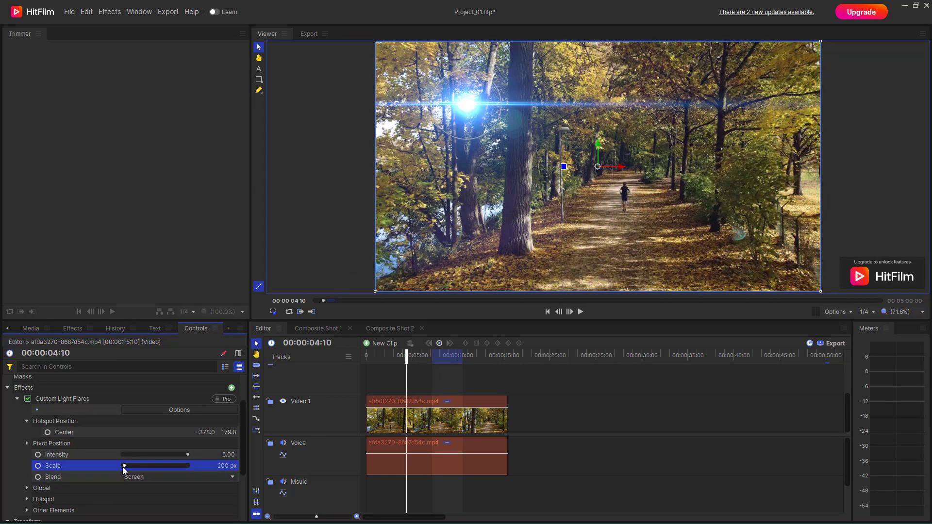
scroll(79, 461, down, 3)
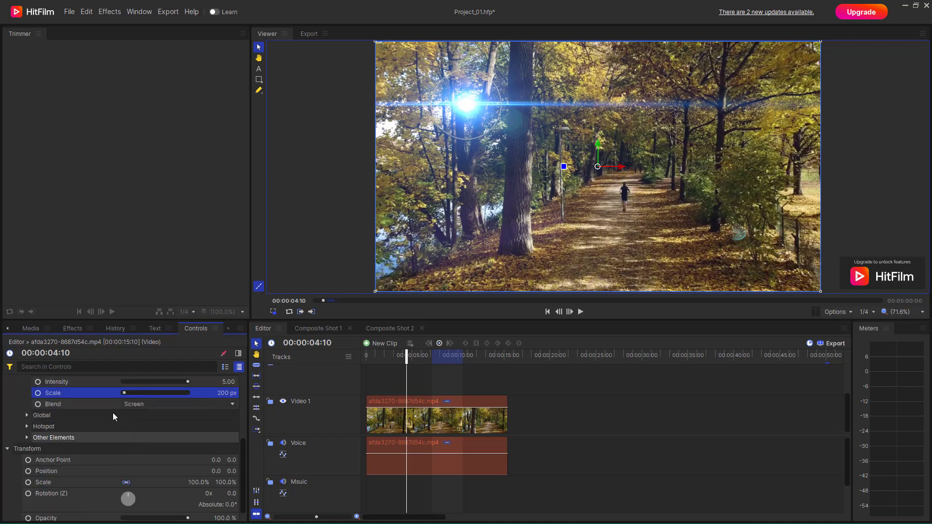
click(28, 415)
click(234, 426)
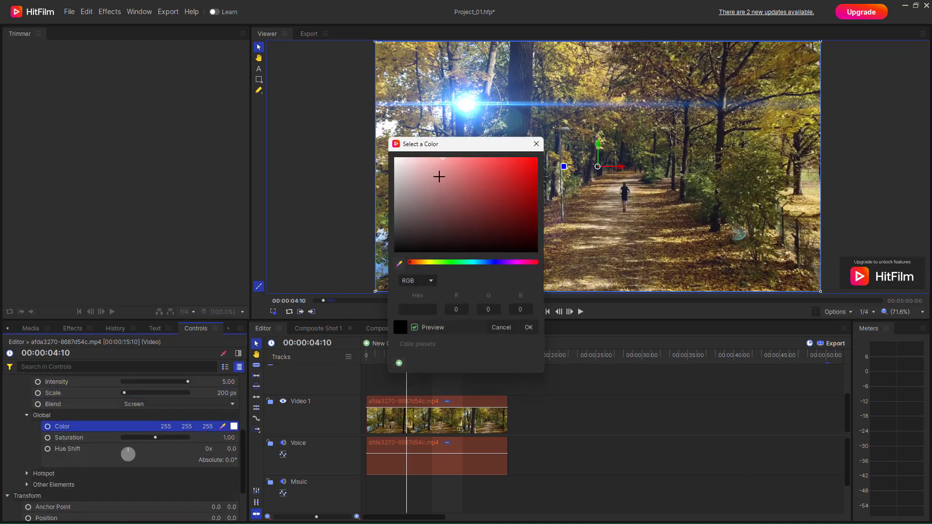
drag(457, 145, 454, 205)
drag(422, 234, 527, 209)
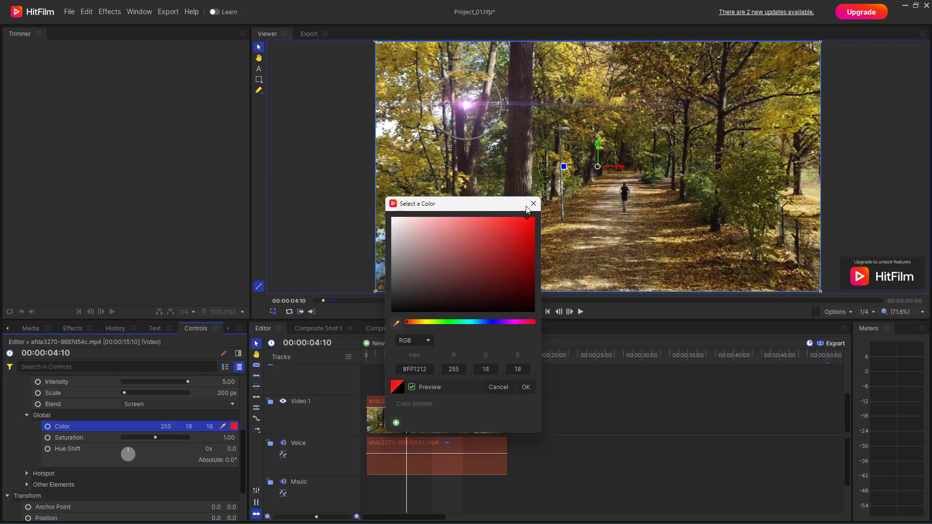
click(526, 387)
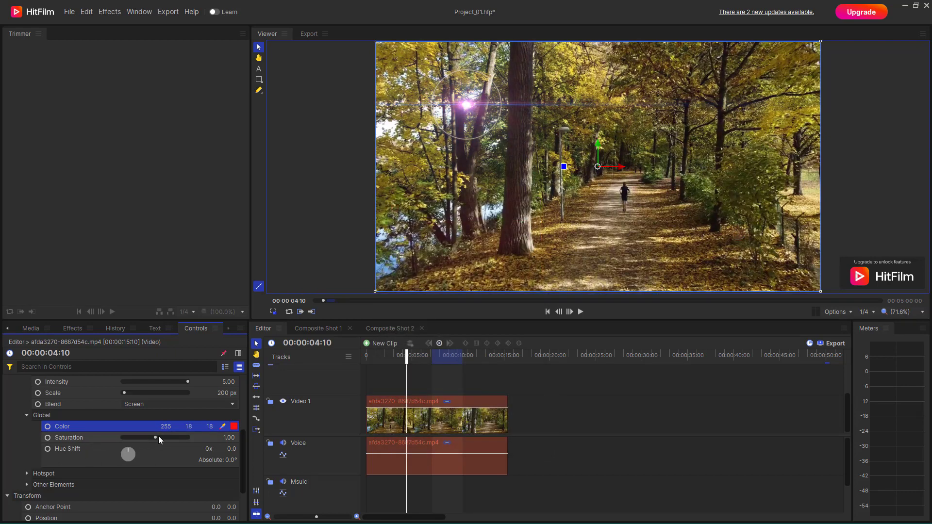
- Set the flare's global saturation to 1.88 and its hue shift to 1x 116.0°
drag(159, 437, 186, 437)
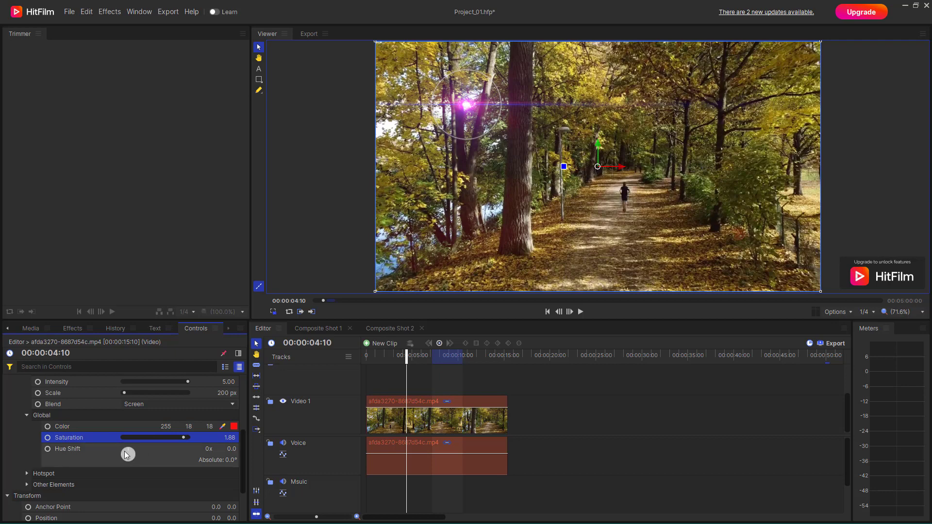
drag(125, 451, 149, 468)
- Set the flare hotspot's brightness to 2.70
scroll(142, 459, down, 1)
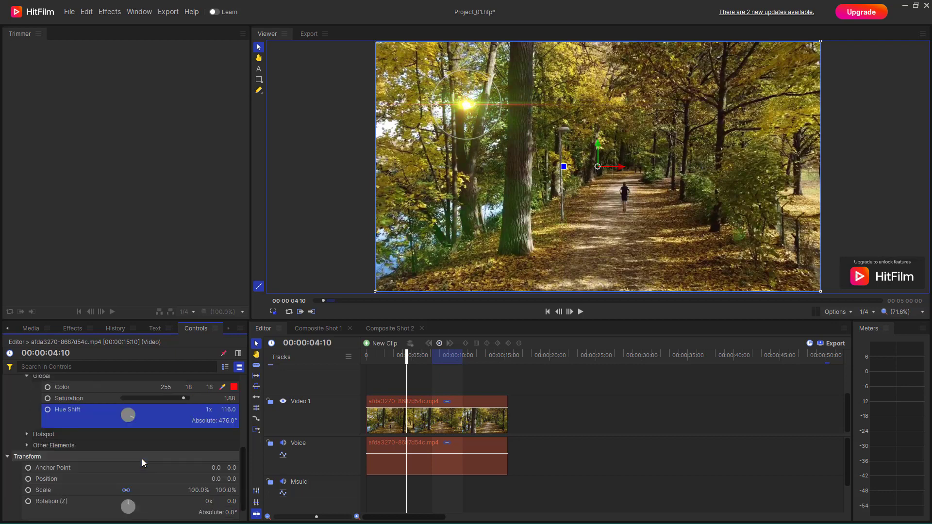
click(27, 434)
click(145, 444)
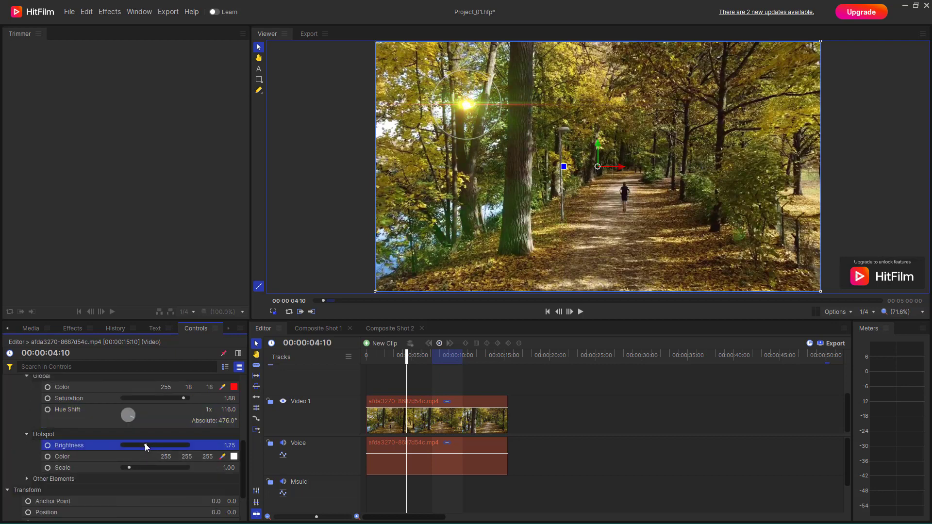
drag(144, 443, 160, 443)
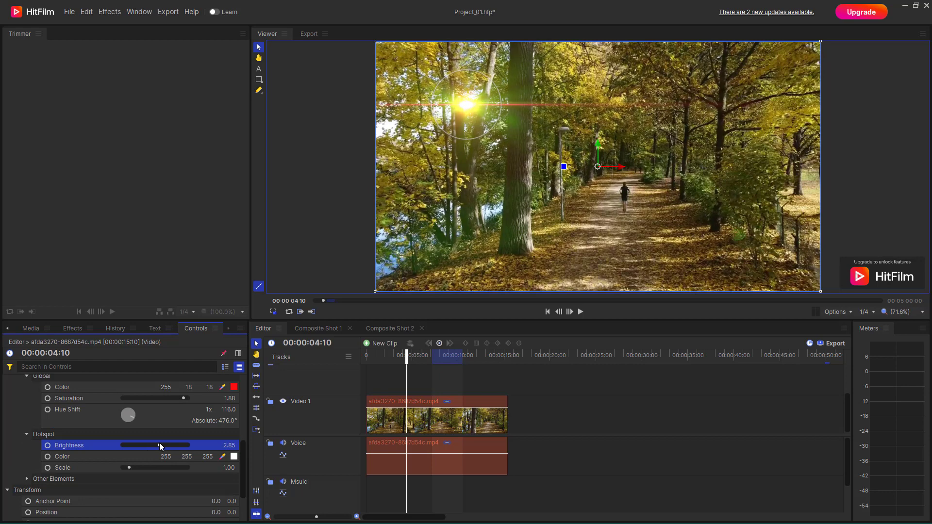
- Set the flare hotspot's colour to dark red #6A2323 and its scale to 1.70
click(234, 457)
mouse_move(493, 230)
mouse_down()
mouse_move(478, 183)
mouse_move(492, 214)
mouse_up()
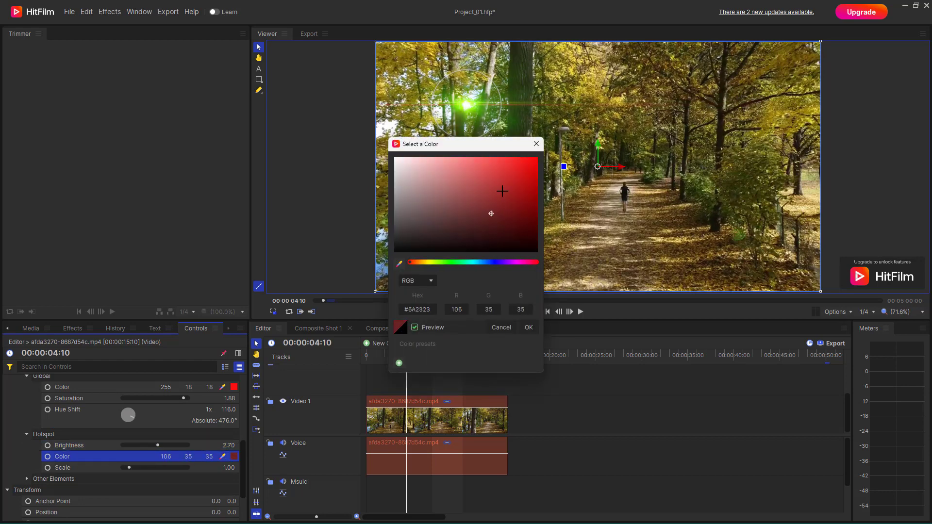
click(529, 327)
drag(130, 467, 155, 459)
- Set the flare's other elements to brightness 2.55, blue colour RGB 66, 112, 249 and scale 2.20
click(27, 479)
scroll(113, 458, down, 1)
click(234, 465)
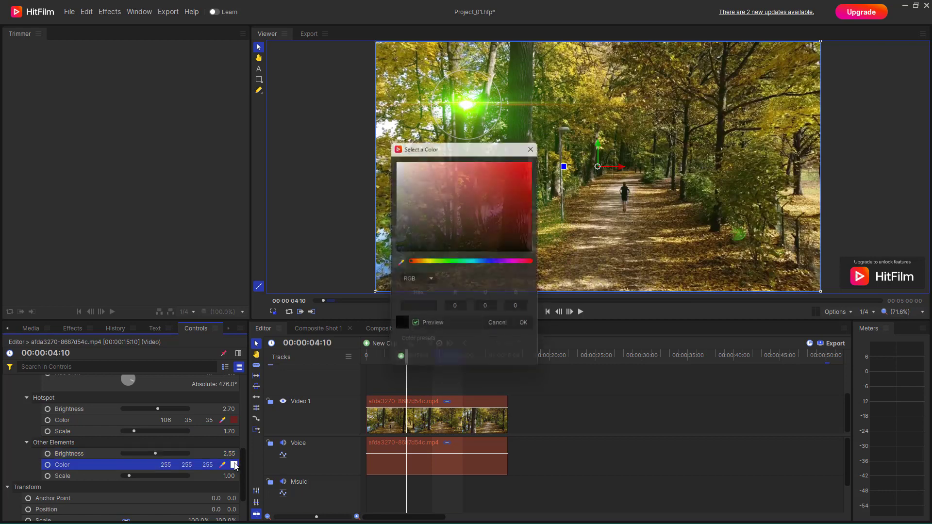
click(471, 171)
drag(470, 171, 511, 176)
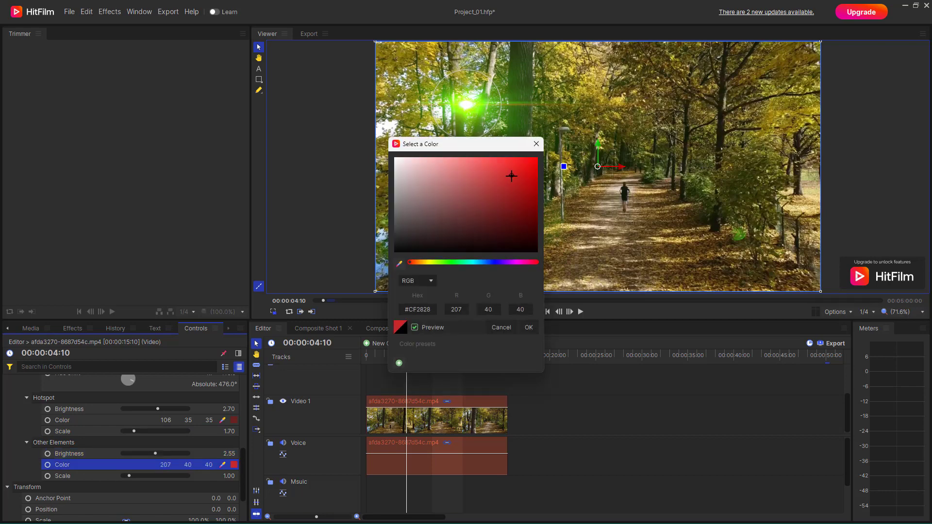
click(489, 263)
mouse_move(493, 207)
mouse_down()
mouse_move(491, 199)
mouse_move(525, 226)
mouse_move(501, 159)
mouse_up()
click(529, 327)
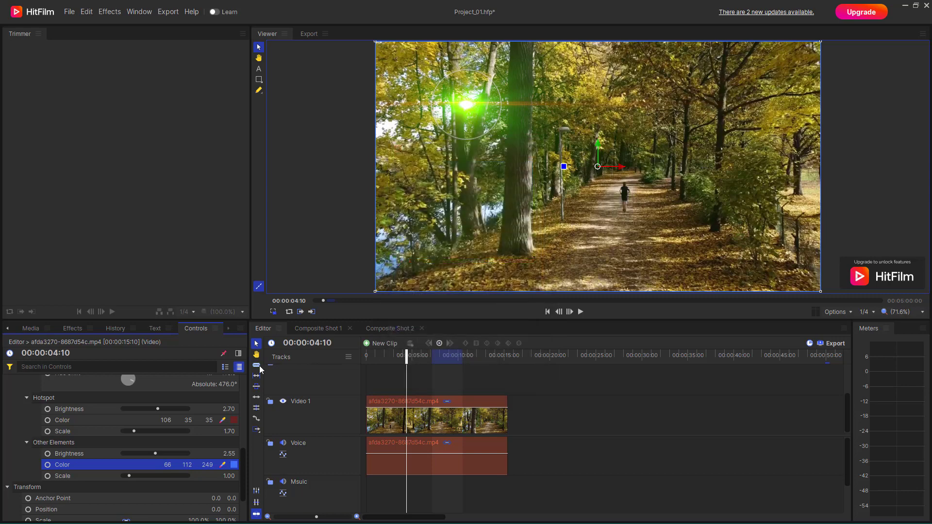
mouse_move(137, 477)
mouse_down()
mouse_move(150, 477)
mouse_move(136, 477)
mouse_up()
- Move the flare's hotspot down to the water at the frame's lower left, centred at about -469, -198
scroll(141, 468, down, 1)
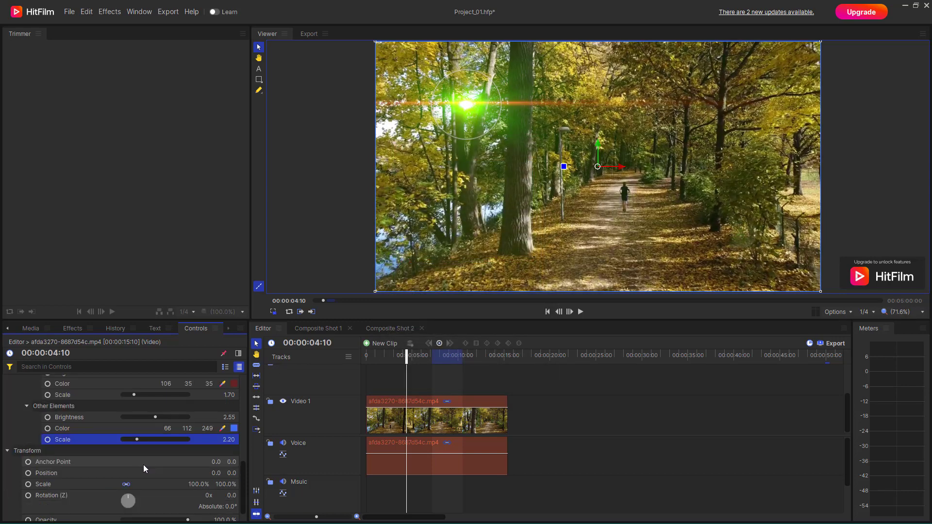
drag(468, 105, 437, 237)
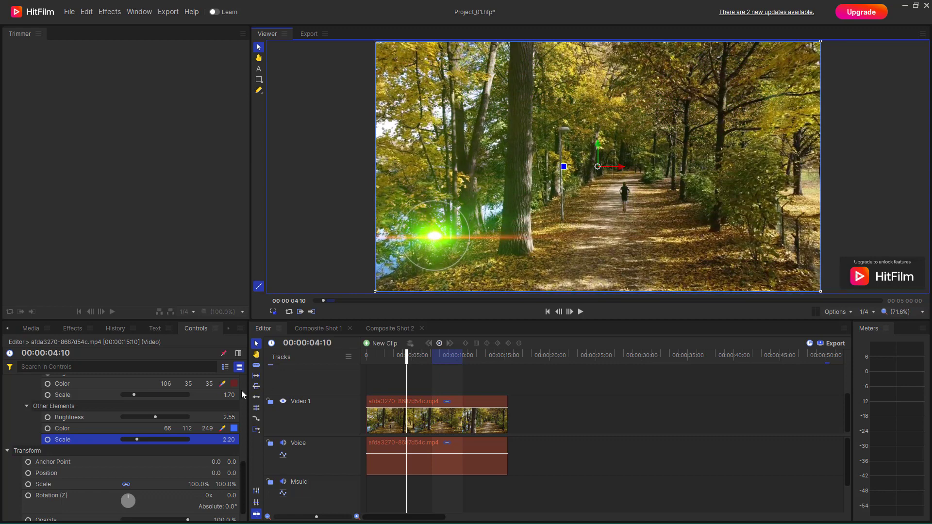
scroll(121, 444, up, 10)
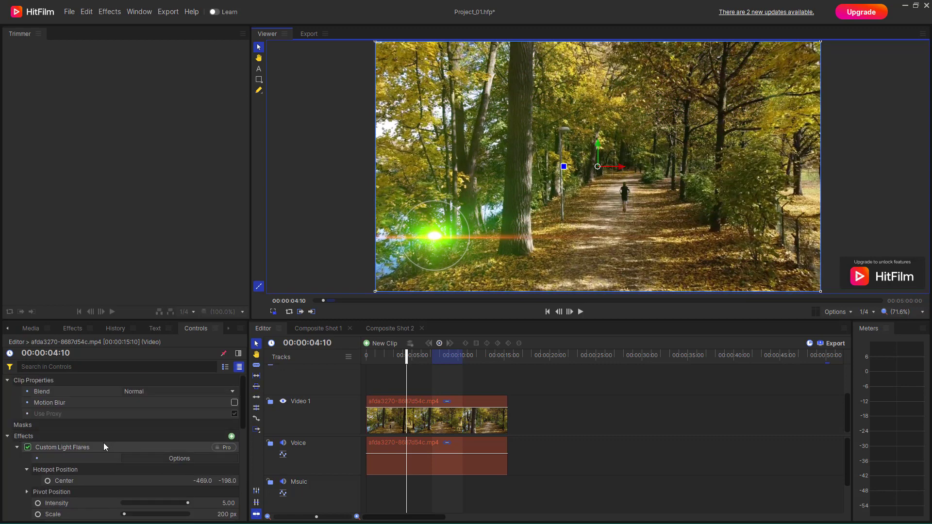
- Apply the Gleam effect to the forest clip and place its centre slightly left of the frame's middle
click(78, 329)
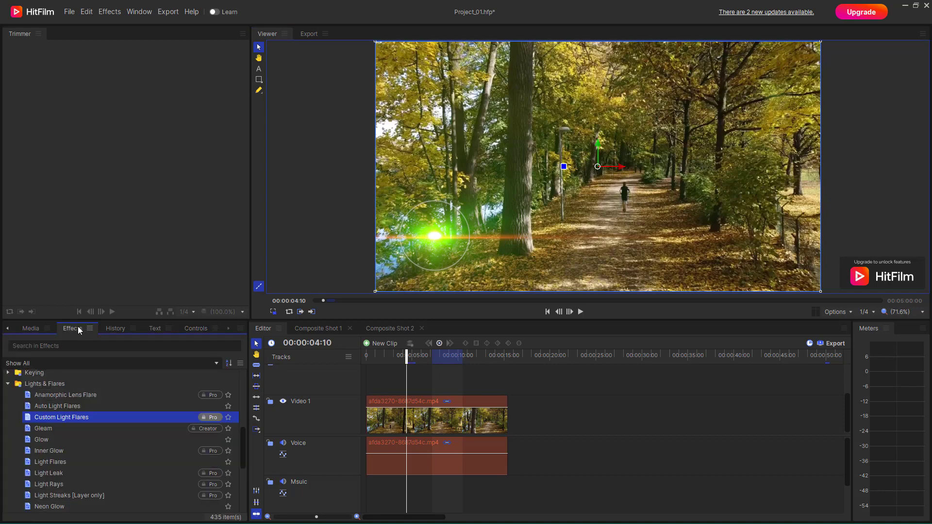
click(54, 431)
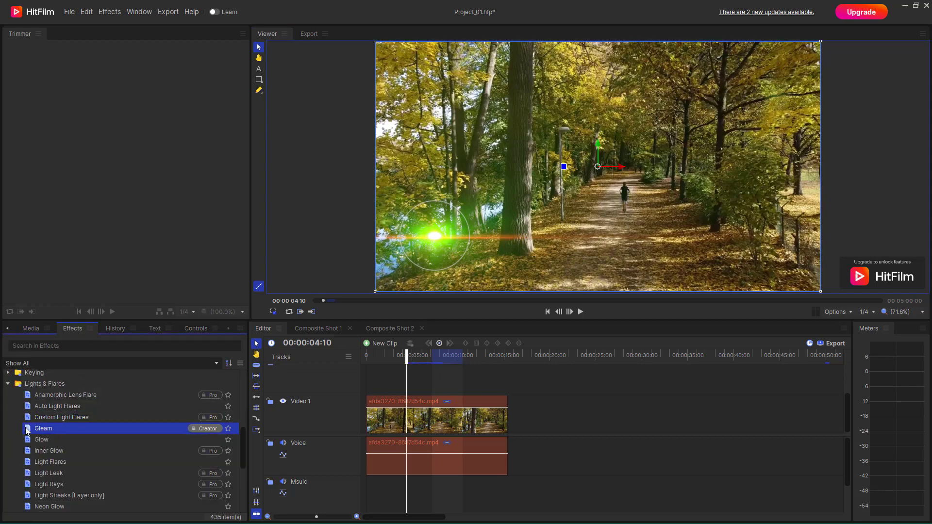
drag(47, 443, 389, 407)
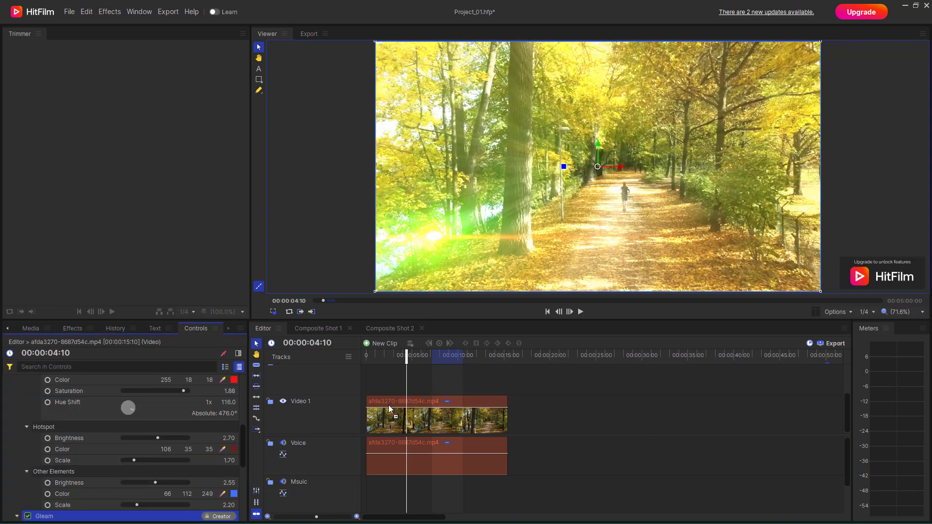
click(599, 167)
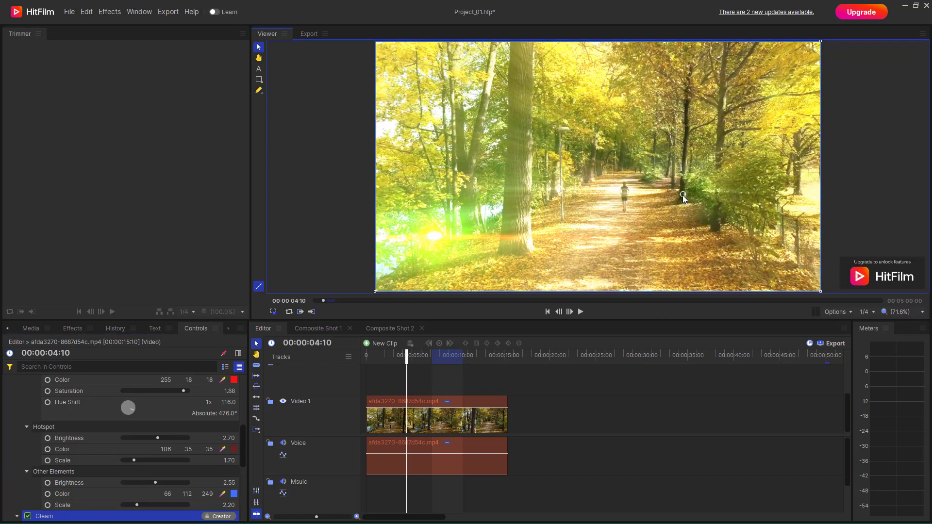
drag(683, 196, 578, 169)
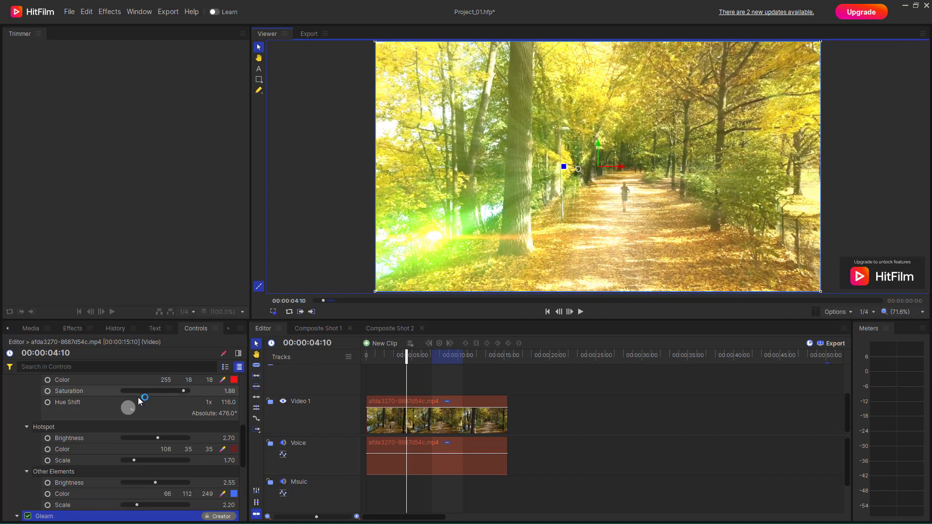
- Set the Gleam's ray length to 12.0 px, intensity to 0.7, minimum value to 0.31, maximum value to 0.91 and quality to 100%
scroll(125, 433, down, 5)
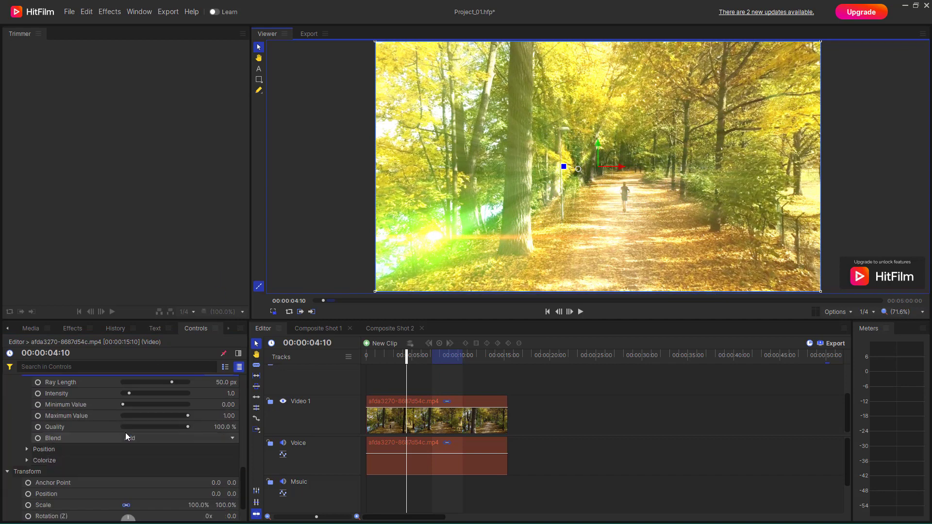
scroll(125, 433, up, 1)
drag(176, 419, 196, 467)
drag(128, 465, 109, 465)
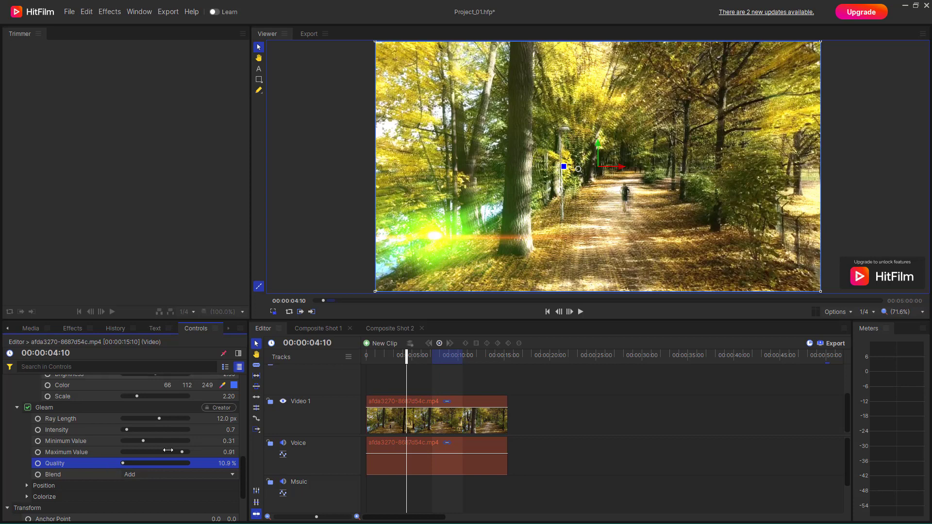
drag(147, 464, 194, 475)
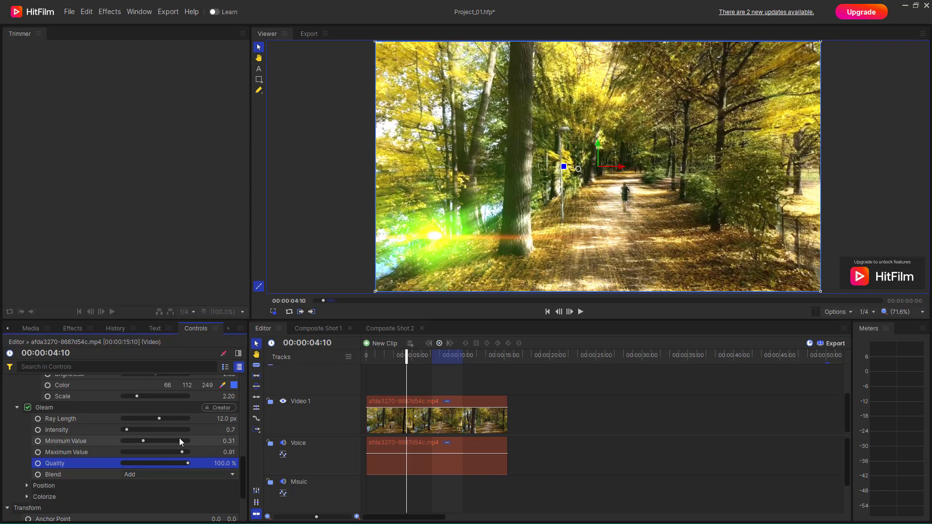
- Try the Color Dodge, Hardlight and Color Burn blend modes on the Gleam, and set the blend to Screen
click(149, 473)
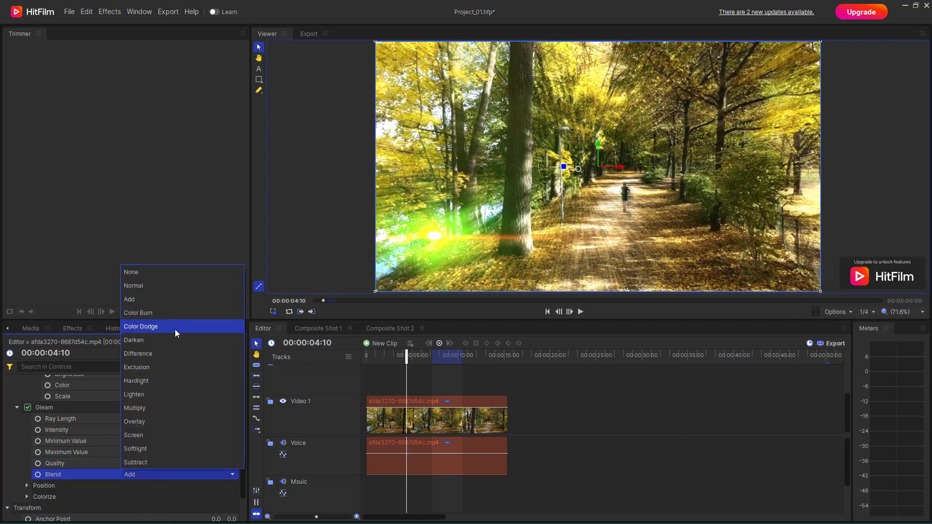
click(175, 328)
click(158, 476)
click(147, 383)
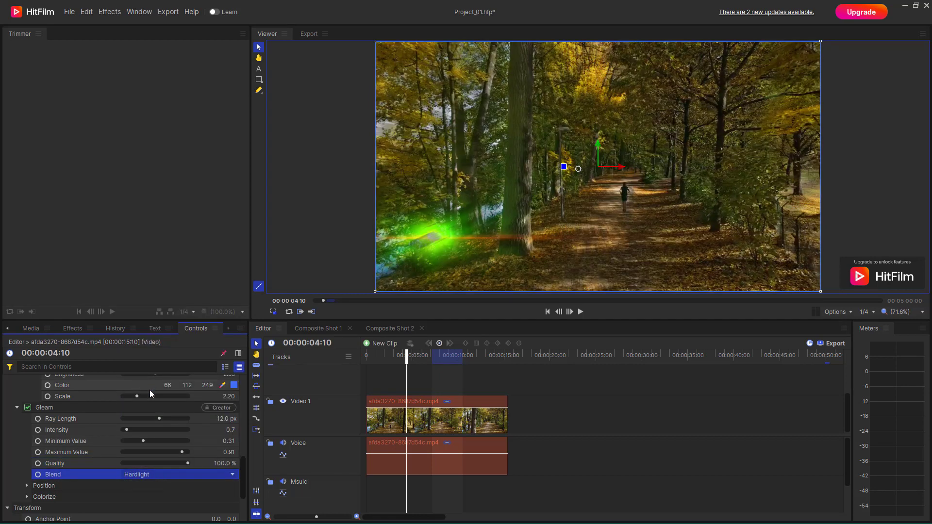
click(168, 476)
click(158, 313)
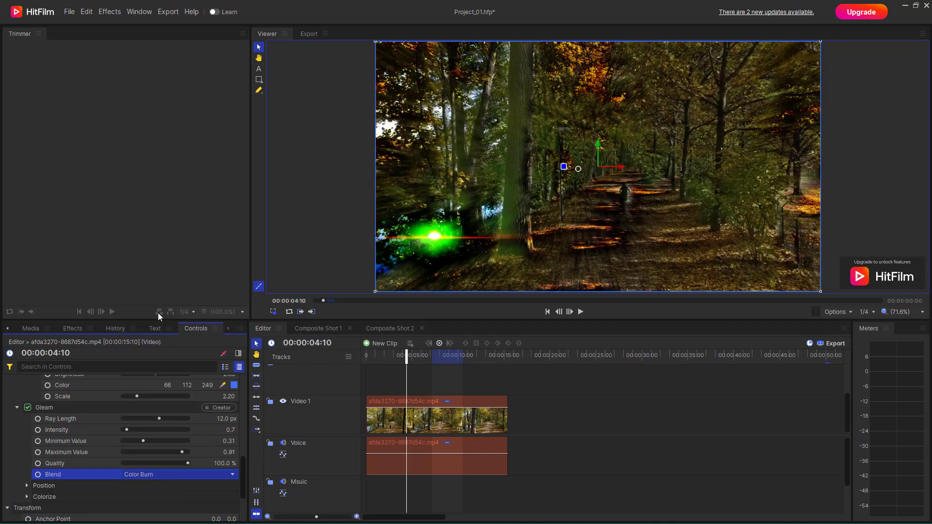
click(183, 475)
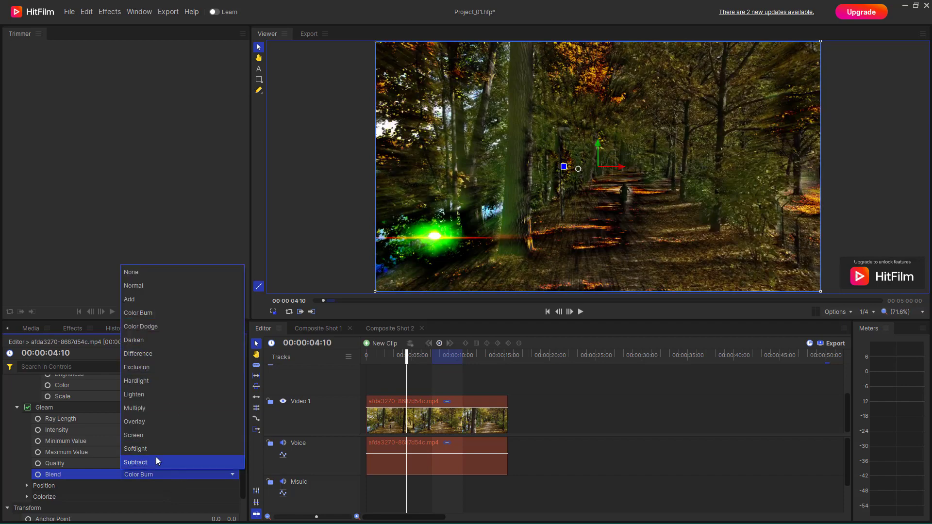
click(150, 434)
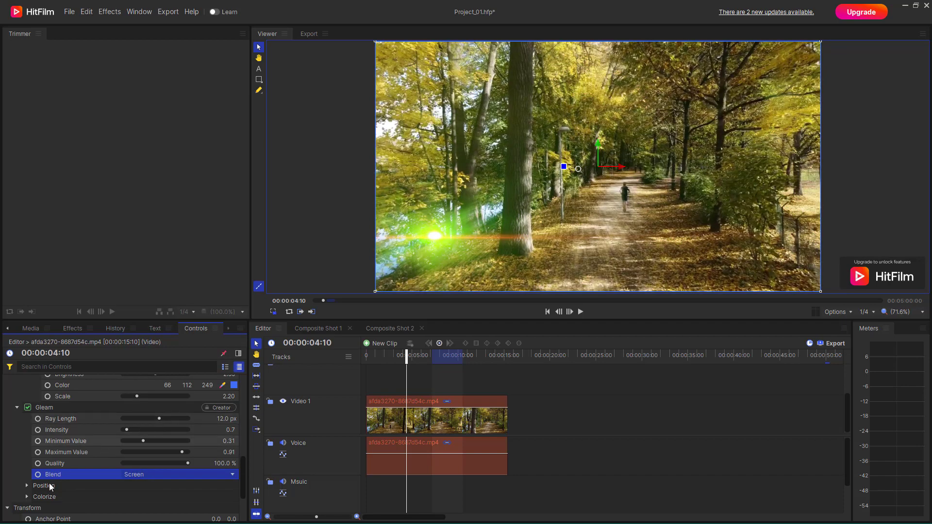
- Move the Gleam's centre position to -60.5, 92.7
click(27, 486)
scroll(92, 472, down, 1)
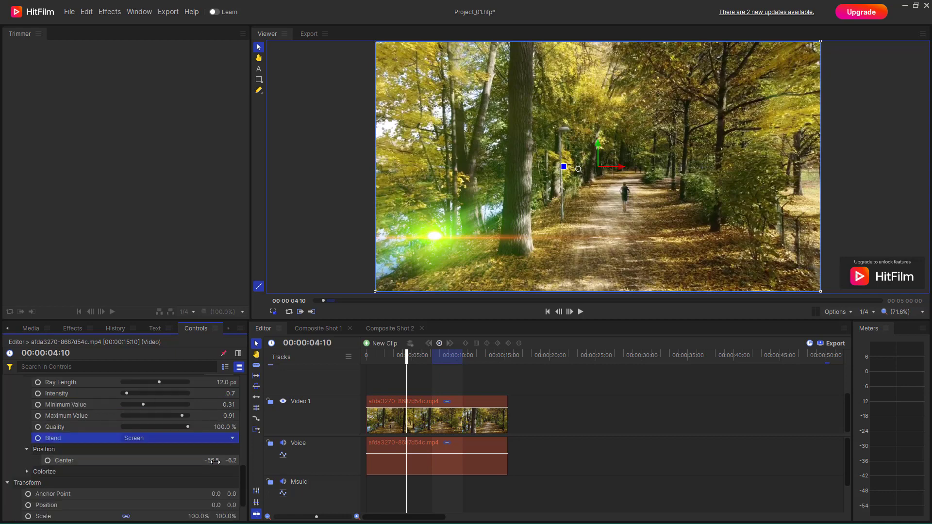
mouse_move(211, 460)
mouse_down()
mouse_move(195, 460)
mouse_move(221, 465)
mouse_up()
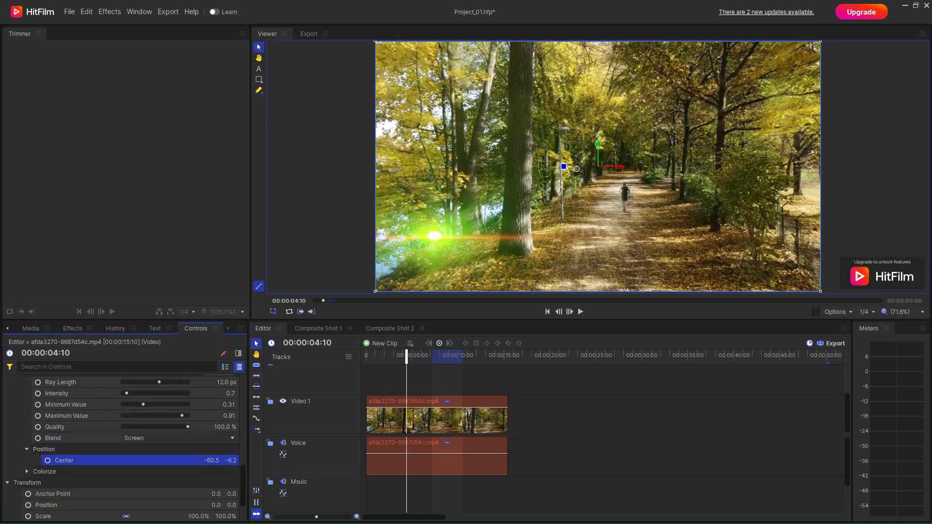
drag(577, 169, 577, 128)
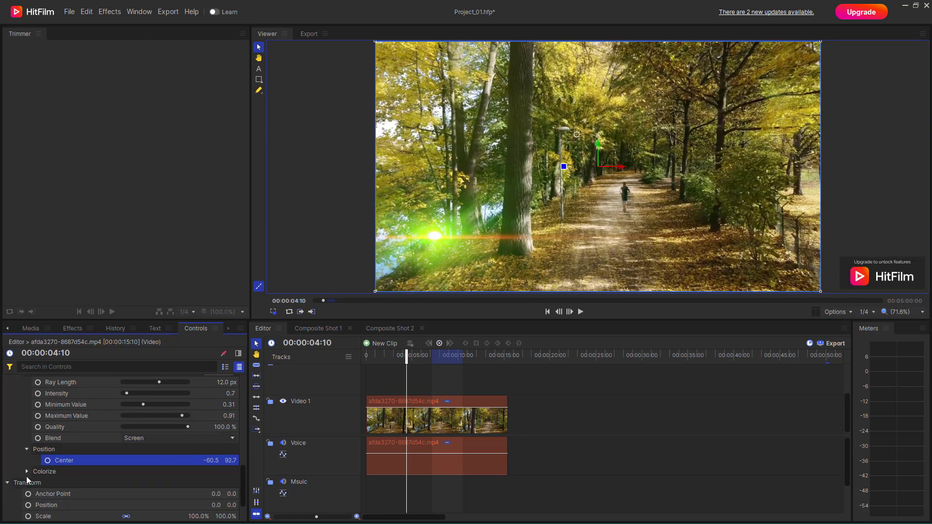
- Enable Colorize on the Gleam with light blue #3FB9FF and set its intensity to 2.5
click(27, 472)
click(234, 484)
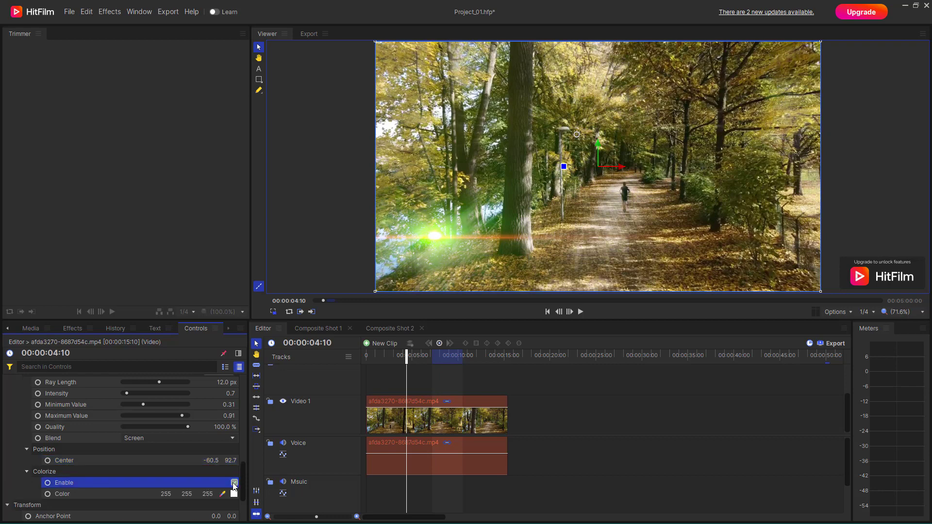
click(234, 494)
click(453, 227)
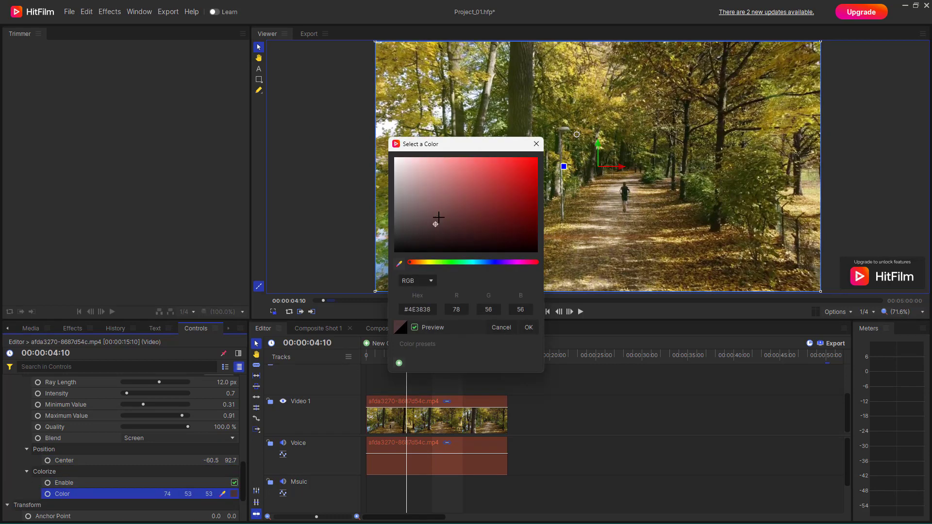
click(496, 202)
drag(493, 262, 481, 262)
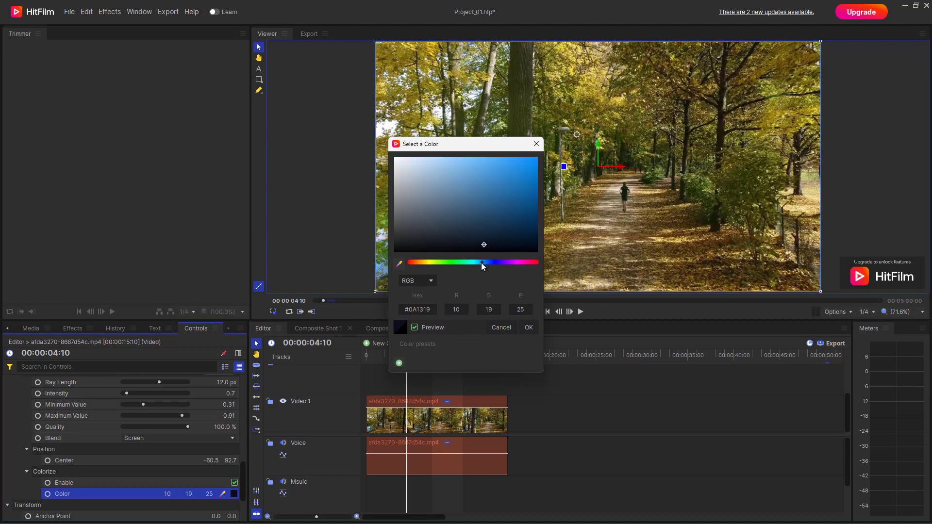
click(505, 177)
drag(509, 167, 507, 126)
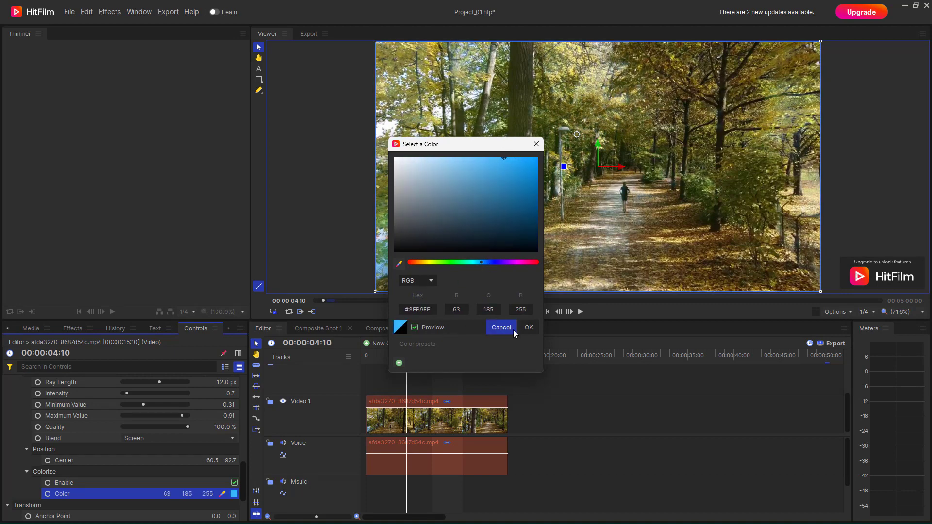
click(529, 328)
drag(133, 393, 137, 395)
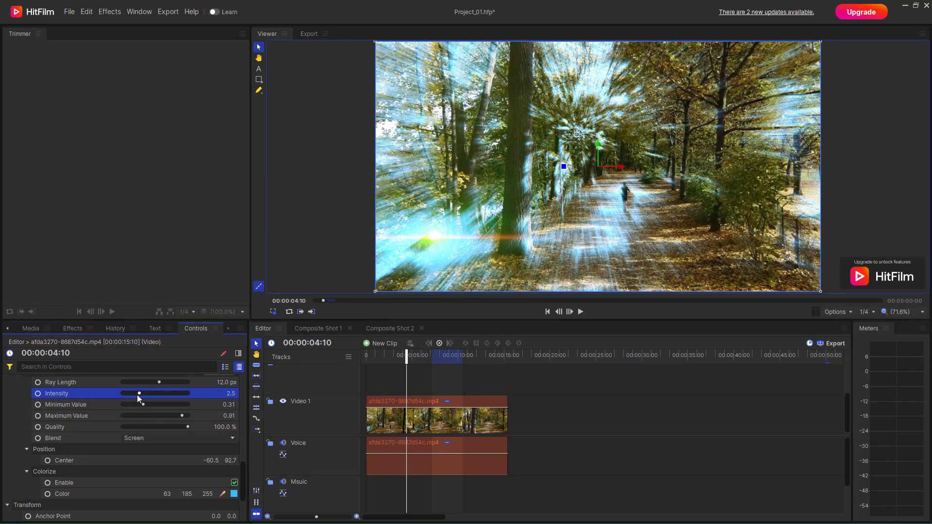